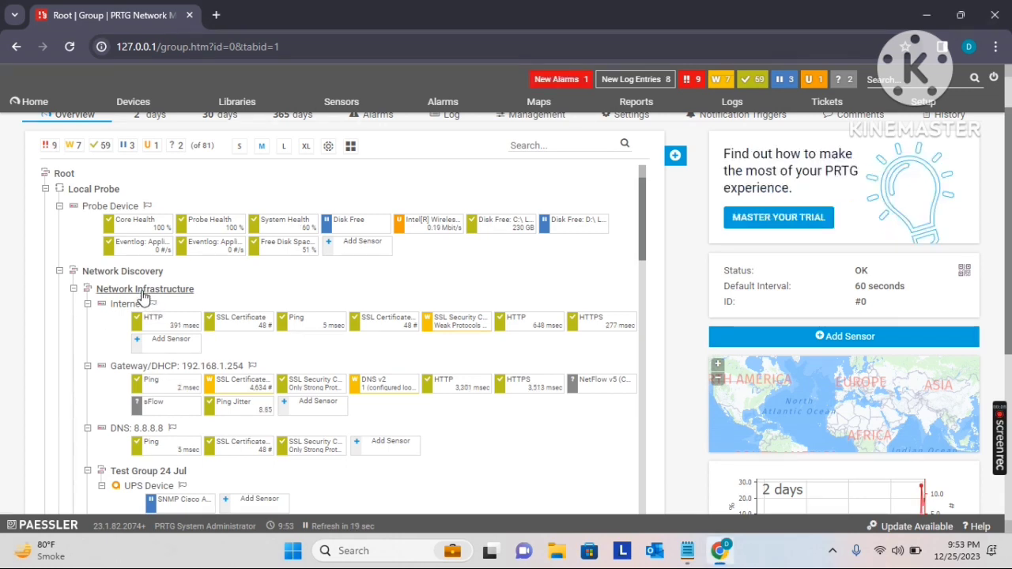
# Start adding an auto-discovery group to Network Infrastructure and name it Test Network Devices
pyautogui.rightClick(144, 297)
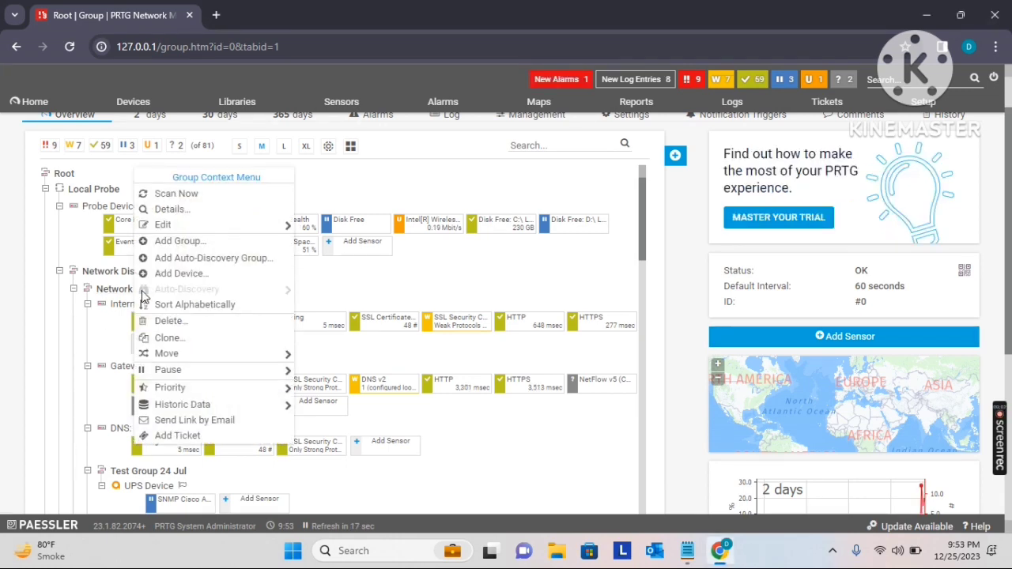
pyautogui.click(192, 261)
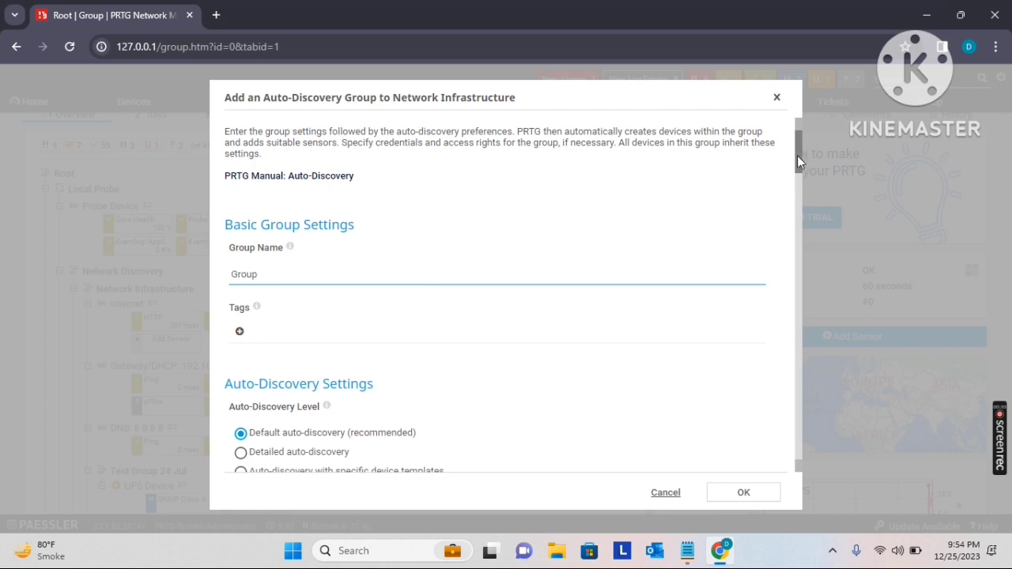
pyautogui.moveTo(797, 155); pyautogui.dragTo(798, 163)
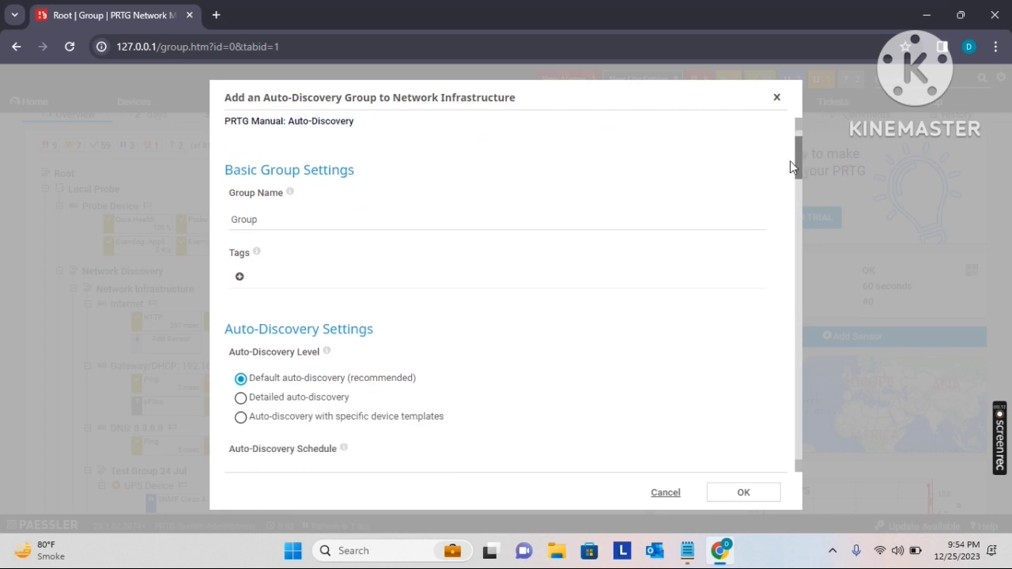
pyautogui.click(271, 223)
pyautogui.moveTo(271, 223); pyautogui.dragTo(197, 223)
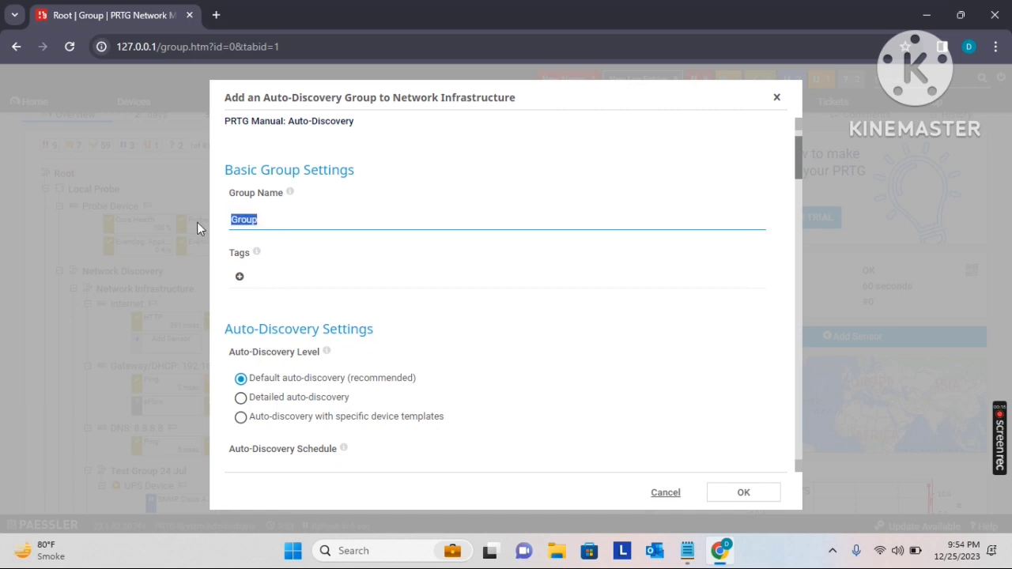
pyautogui.write('Test ')
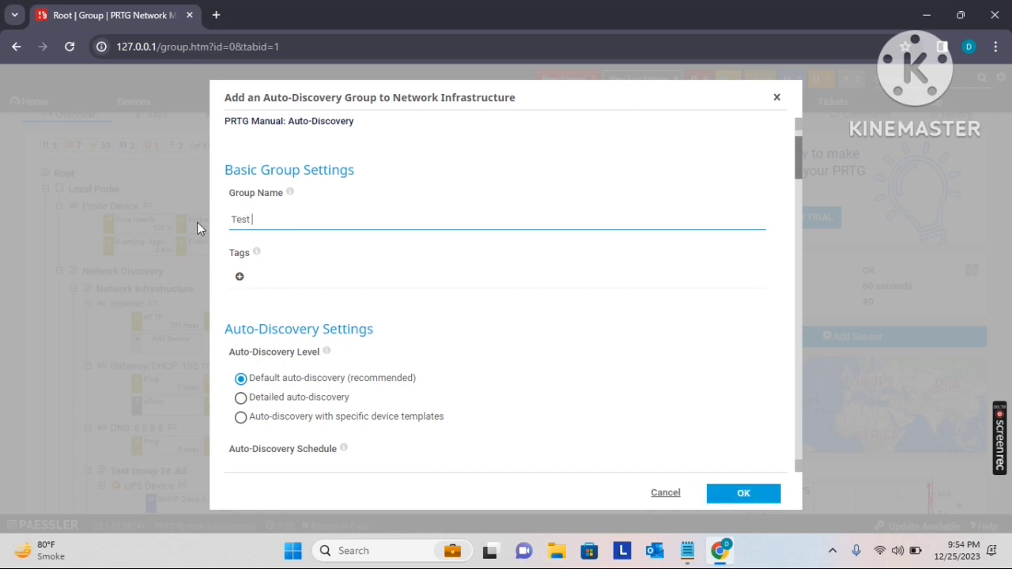
pyautogui.write('Network Devices')
# Review the available auto-discovery schedule options and leave the schedule set to Once
pyautogui.moveTo(797, 154); pyautogui.dragTo(806, 186)
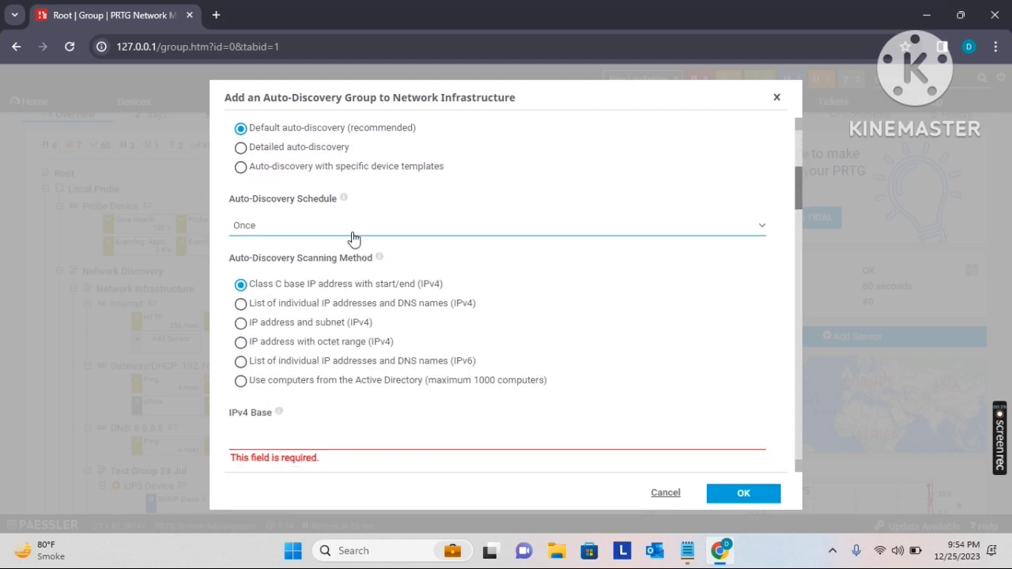
pyautogui.click(759, 229)
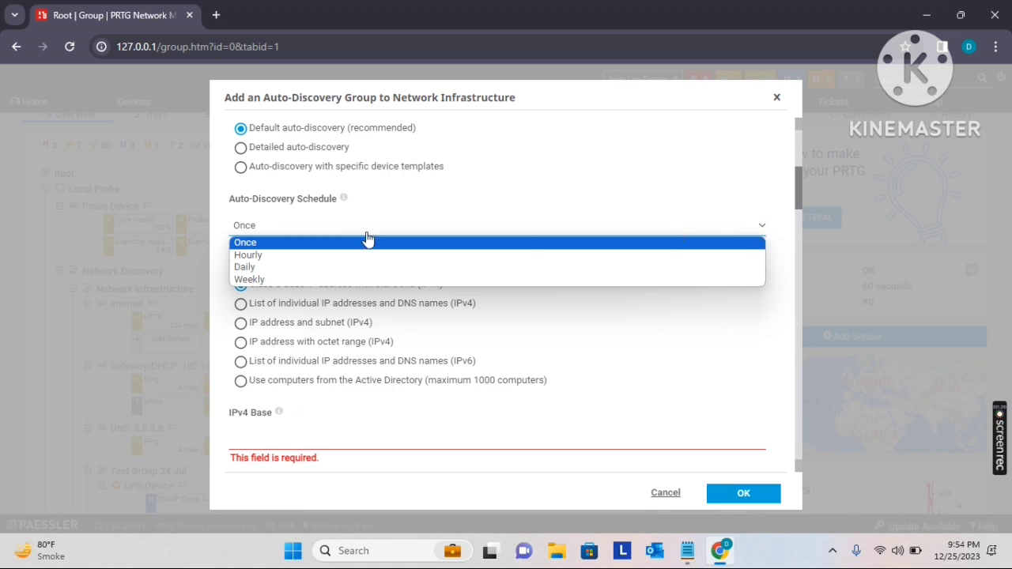
pyautogui.click(777, 195)
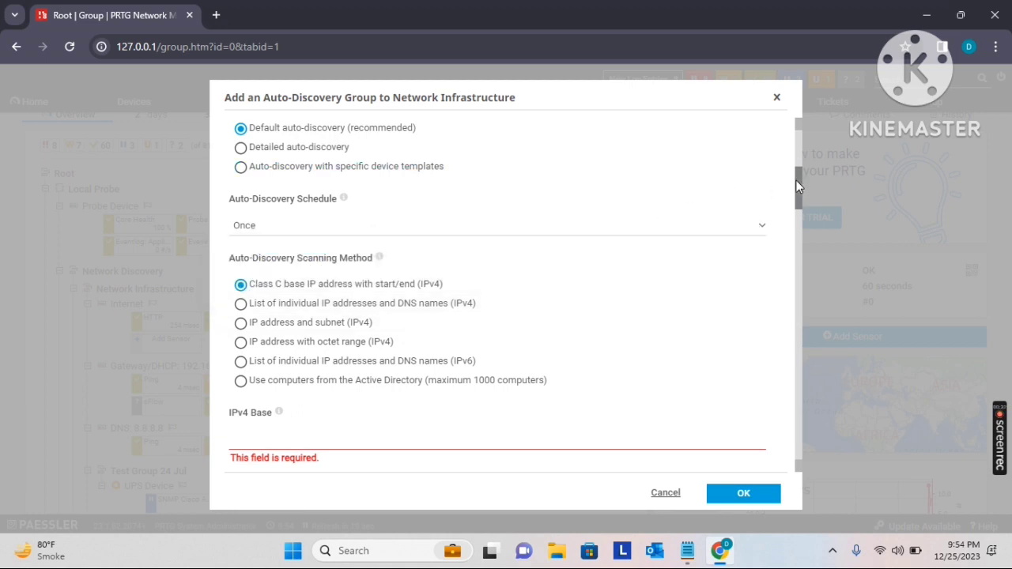
# Enter 192.168.1 as the IPv4 base for the Class C scanning method
pyautogui.moveTo(796, 180); pyautogui.dragTo(798, 201)
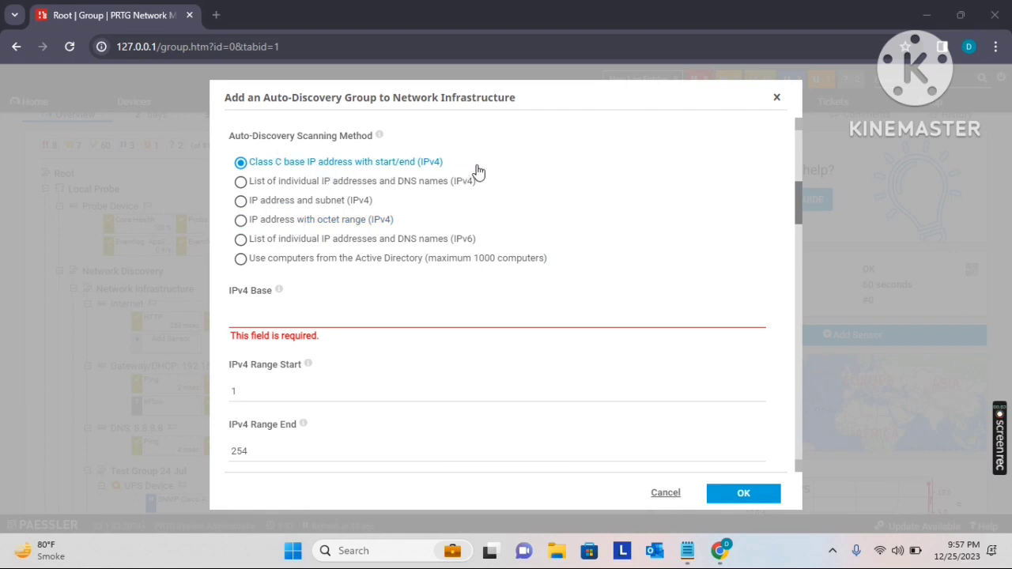
pyautogui.click(247, 322)
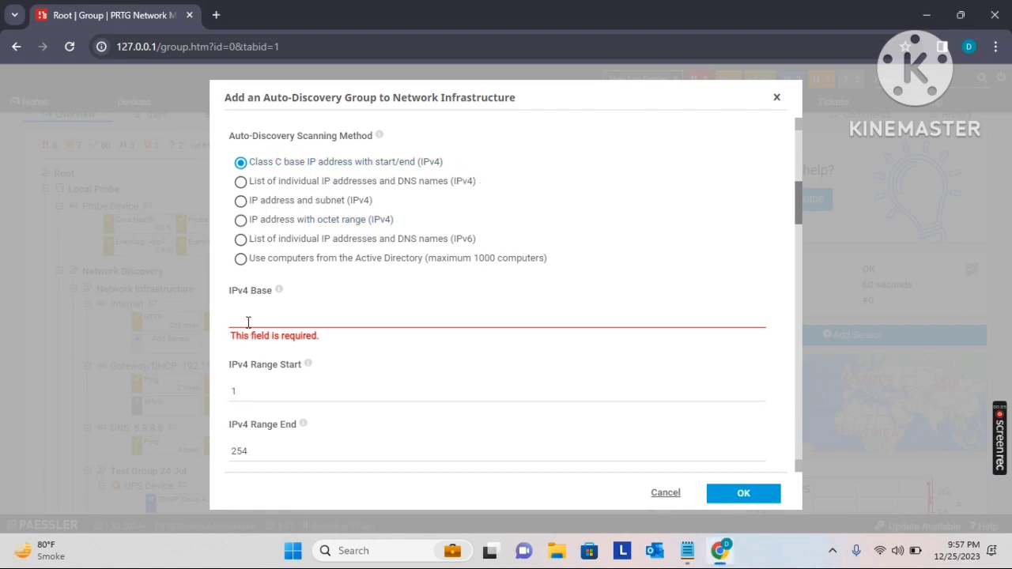
pyautogui.write('192.1')
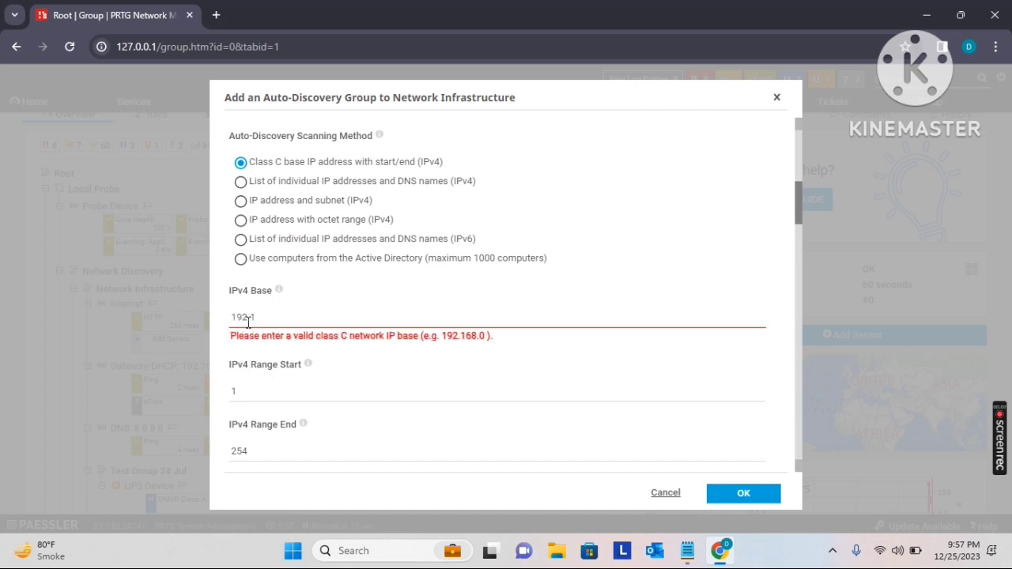
pyautogui.write('68.1.')
pyautogui.press('BackSpace')
# Set the IPv4 range start to 10 and the range end to 50 for the Class C scan
pyautogui.click(251, 375)
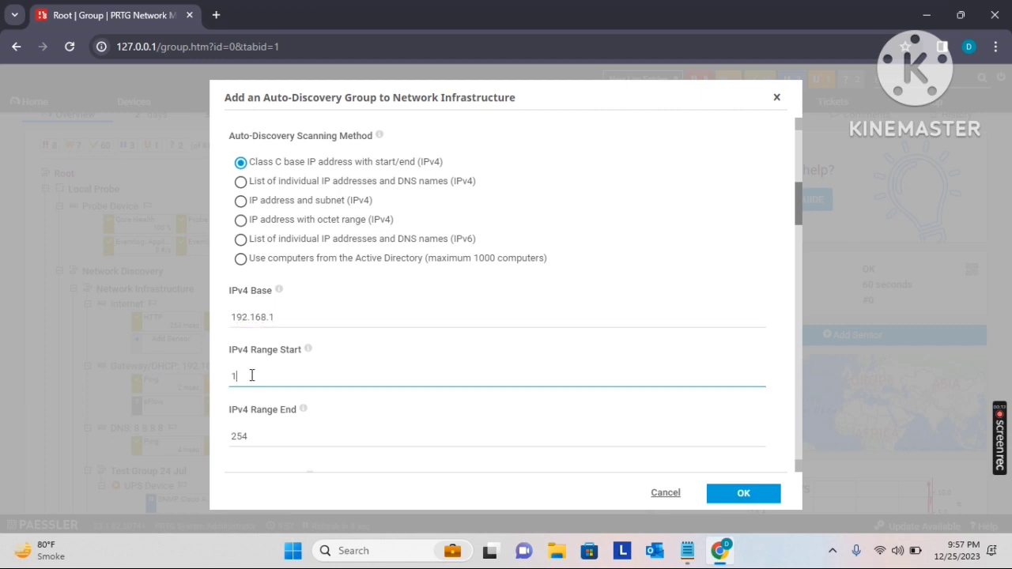
pyautogui.moveTo(798, 203); pyautogui.dragTo(797, 215)
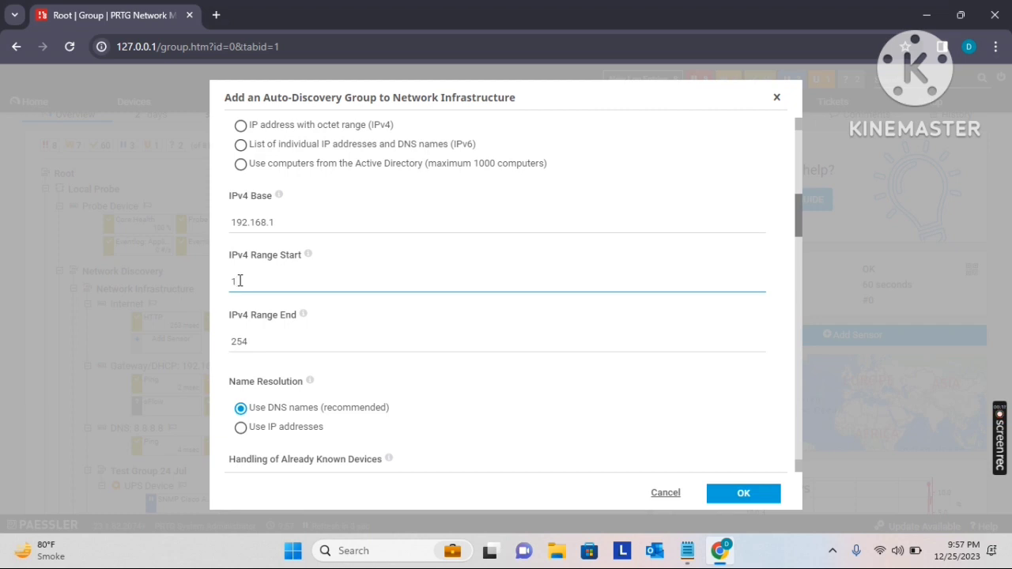
pyautogui.press('BackSpace')
pyautogui.write('10')
pyautogui.click(264, 349)
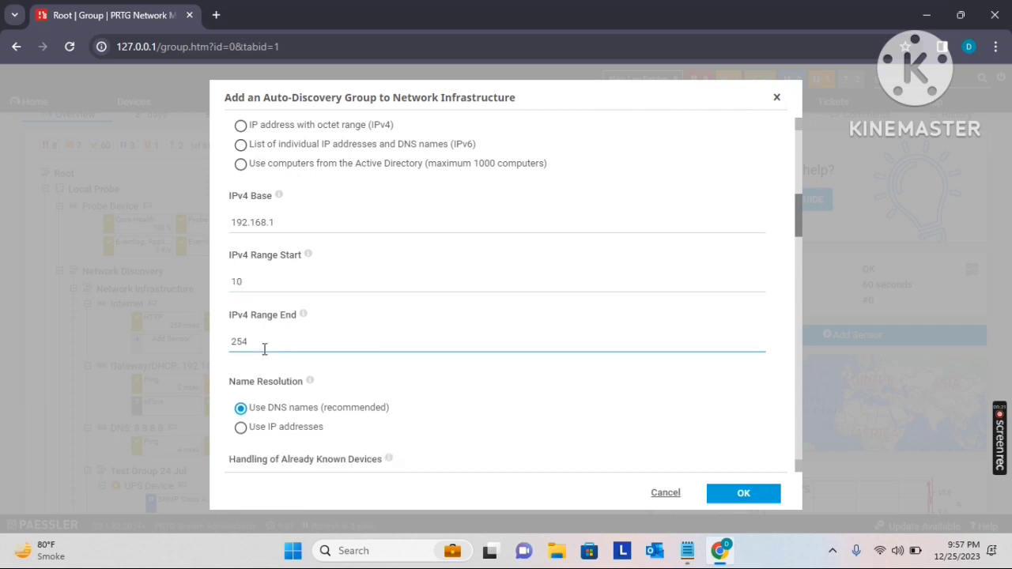
pyautogui.press('BackSpace')
pyautogui.press('BackSpace')
pyautogui.press('BackSpace')
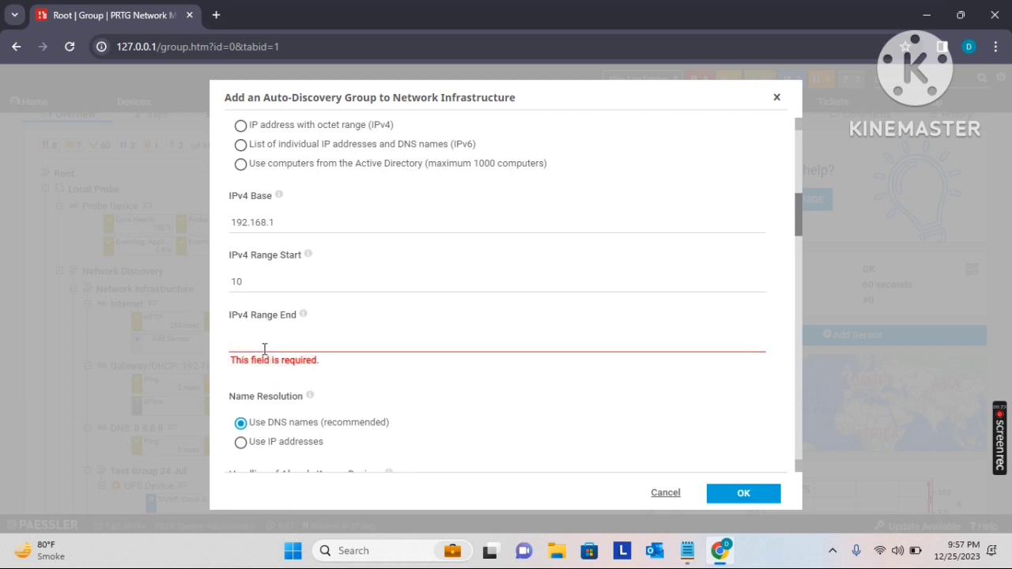
pyautogui.write('50')
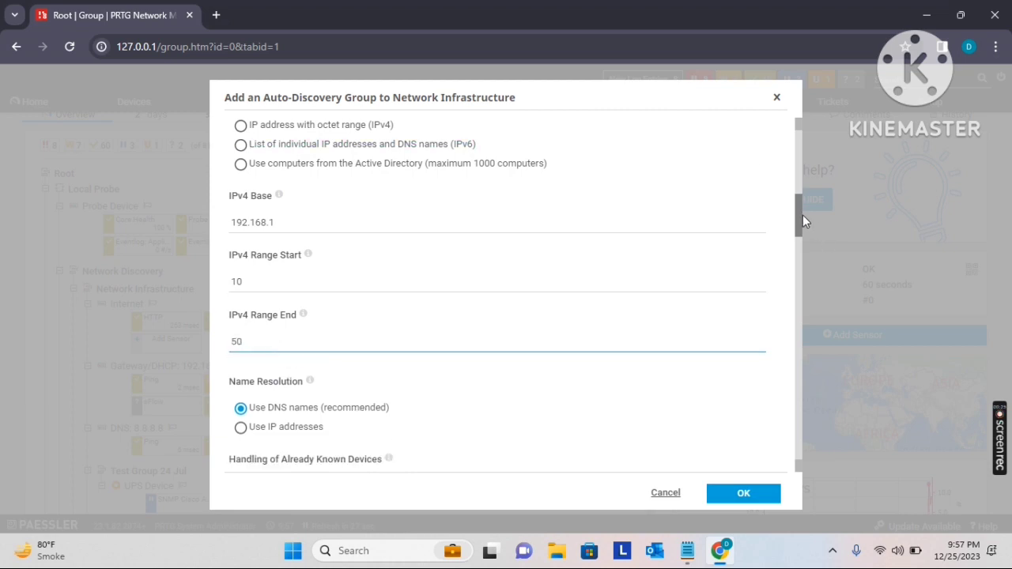
pyautogui.moveTo(802, 215); pyautogui.dragTo(799, 225)
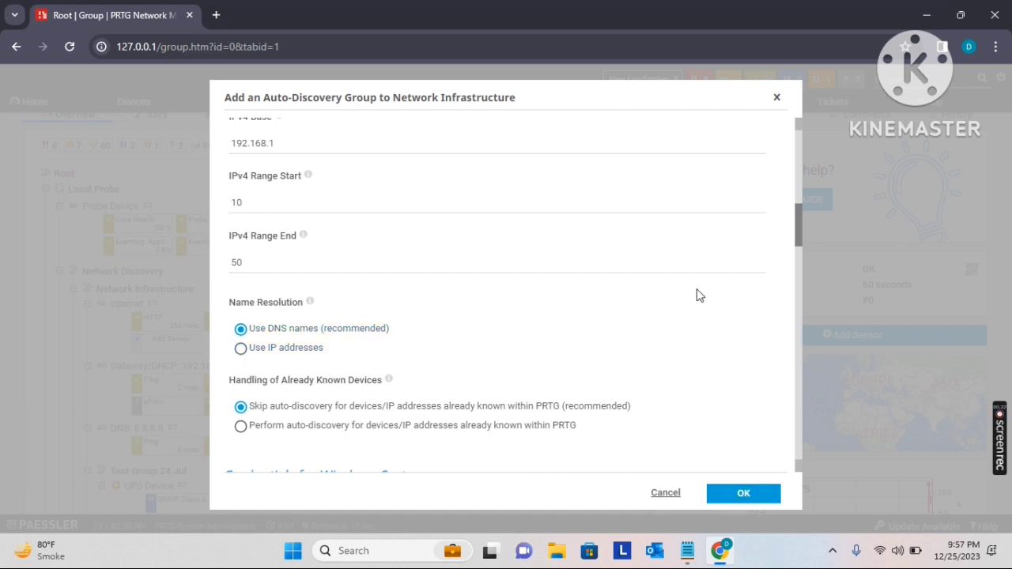
pyautogui.moveTo(797, 243); pyautogui.dragTo(797, 231)
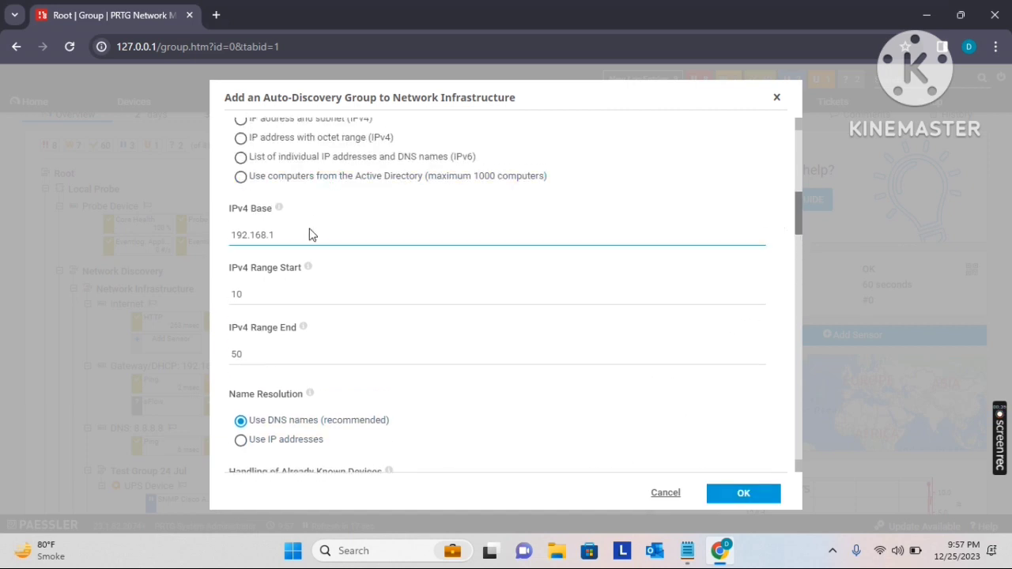
pyautogui.click(237, 245)
pyautogui.click(255, 297)
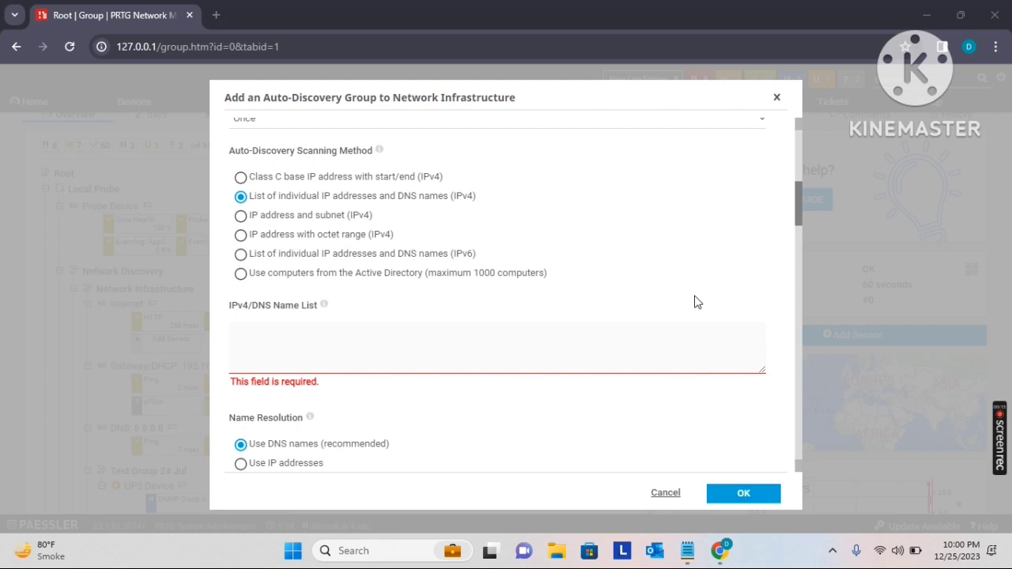
# Paste the individual IPv4 addresses, including 192.168.1.2 to 192.168.1.6, into the IPv4/DNS name list
pyautogui.click(303, 347)
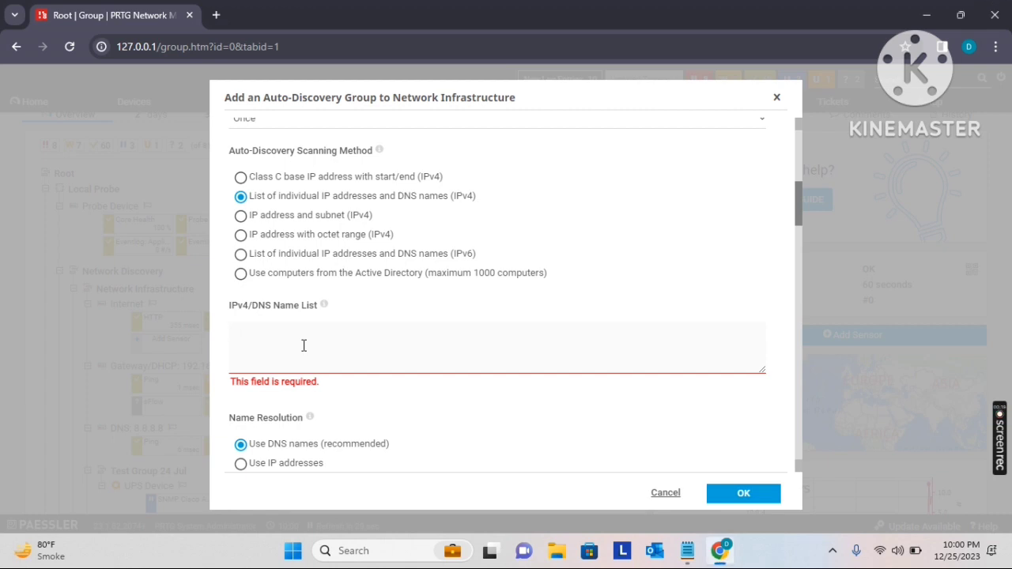
pyautogui.write('192.168.1.1 192.168.1.2 192.168.1.3 192.168.1.4 192.168.1.5 192.168.1.6')
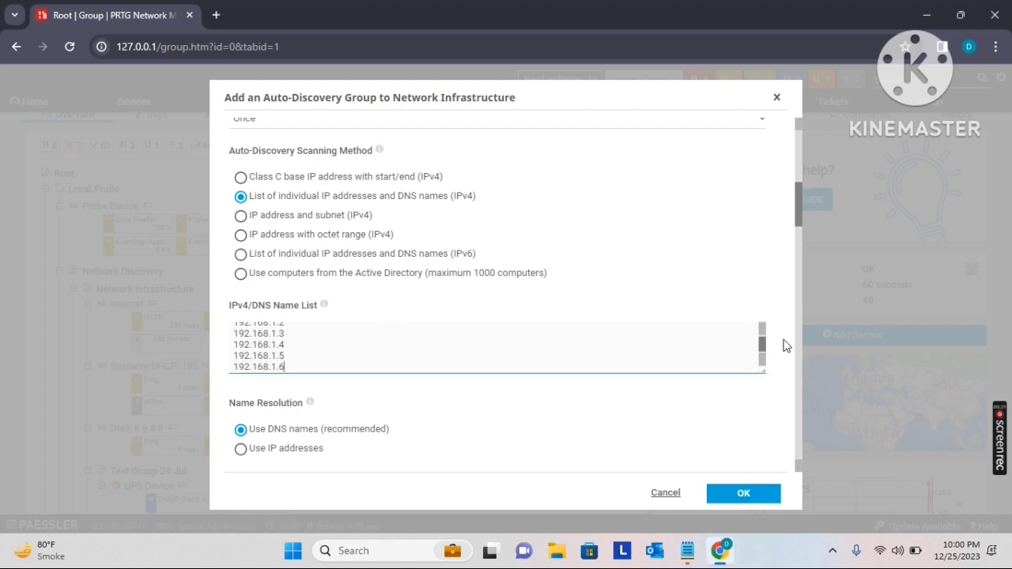
pyautogui.moveTo(761, 350); pyautogui.dragTo(759, 340)
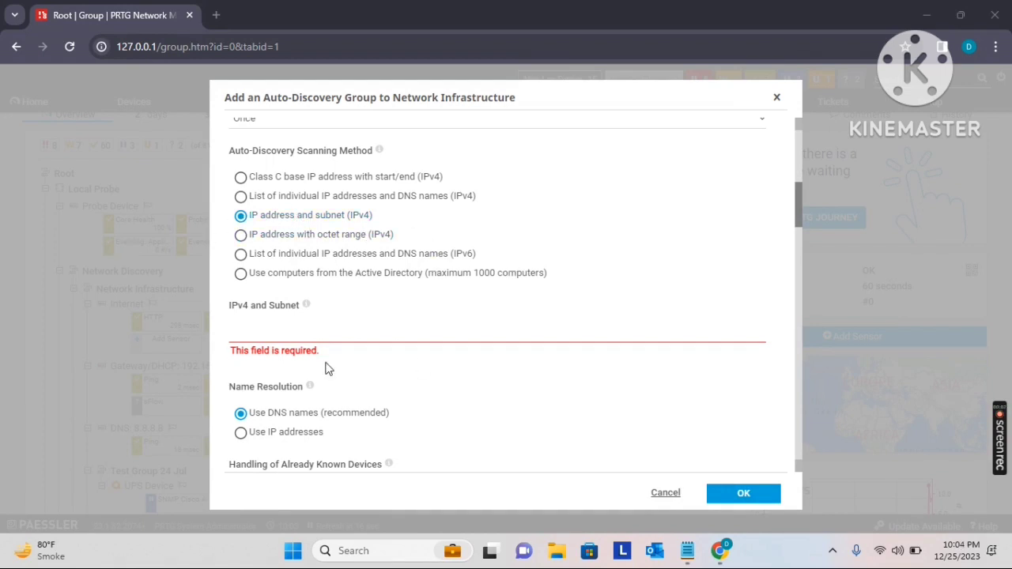
# Enter 192.168.1.0/24 as the IPv4 address and subnet for the discovery scan
pyautogui.click(278, 332)
pyautogui.write('192.1')
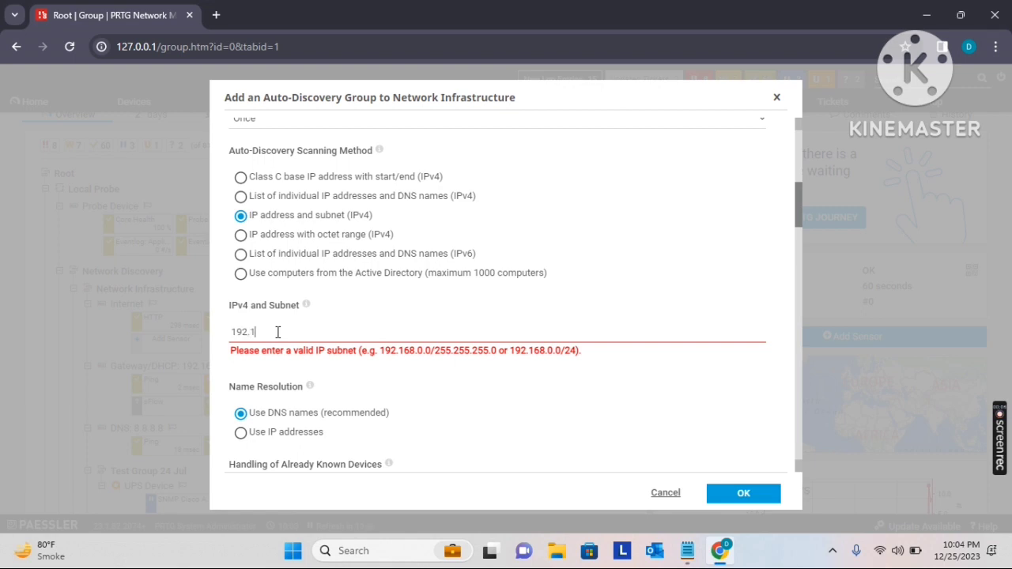
pyautogui.write('68')
pyautogui.press('BackSpace')
pyautogui.press('BackSpace')
pyautogui.write('68.1.0/24')
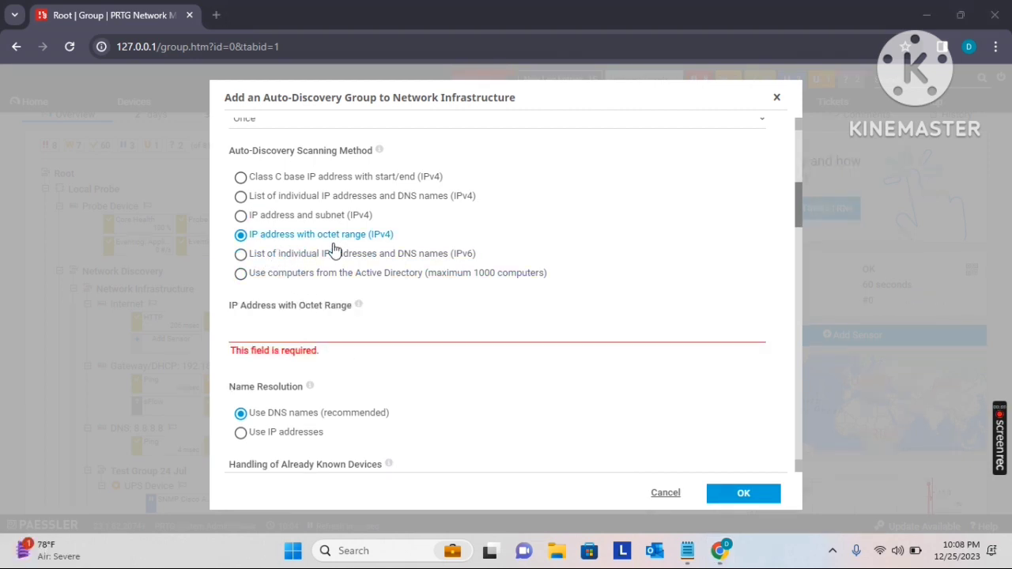
# Enter 192.168.1-7.1-255 as the IP address with octet range for the discovery scan
pyautogui.click(298, 335)
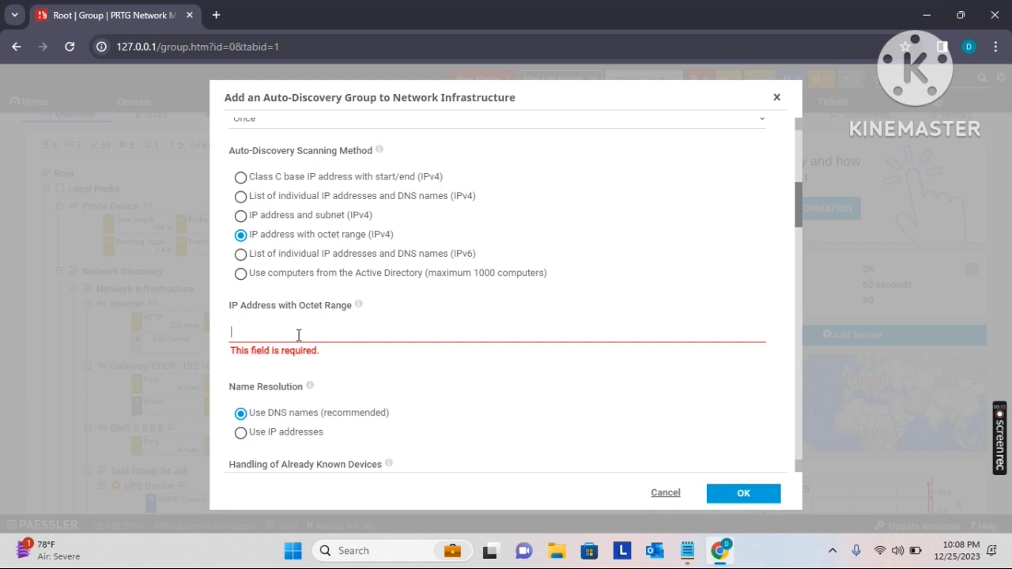
pyautogui.write('192.168')
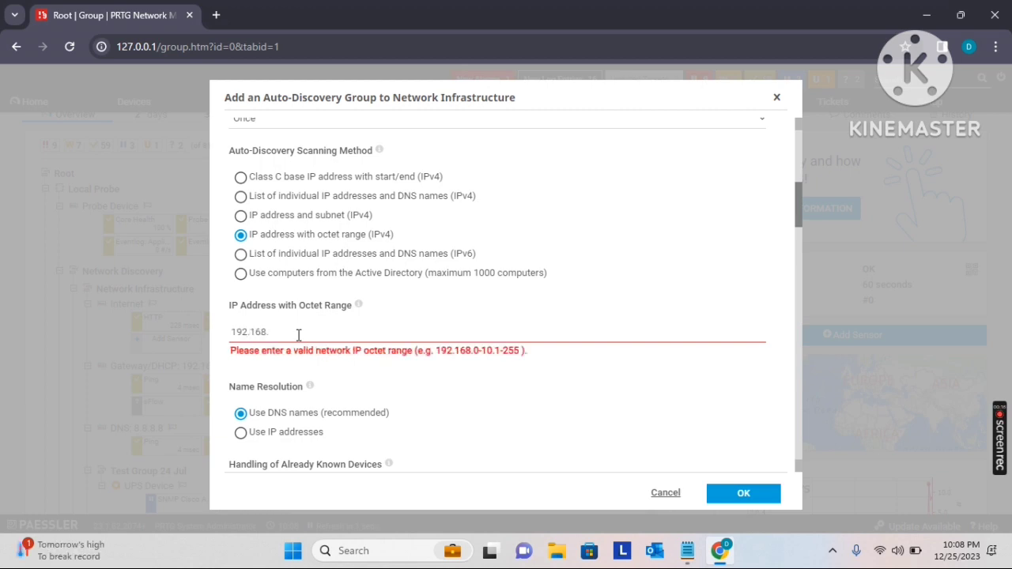
pyautogui.write('.1-7.1-255')
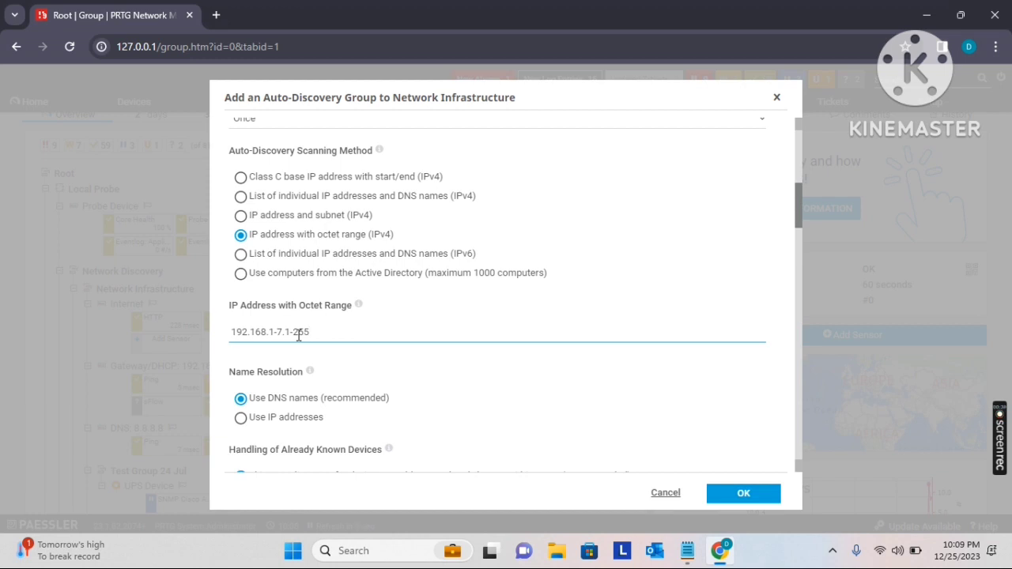
# Open Notepad and note the address range 192.168.1.3-100 on the first line
pyautogui.click(403, 552)
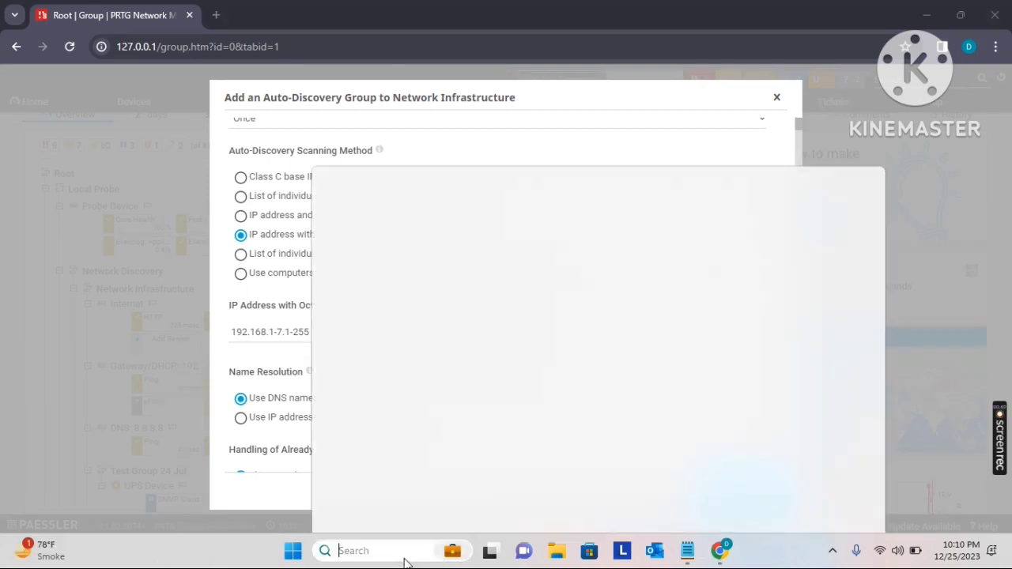
pyautogui.write('note')
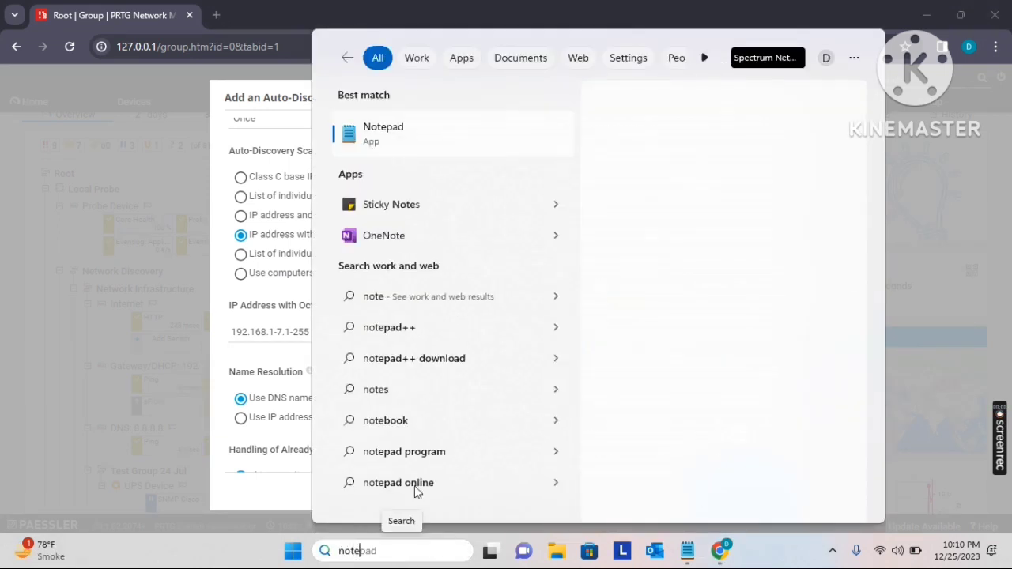
pyautogui.click(391, 141)
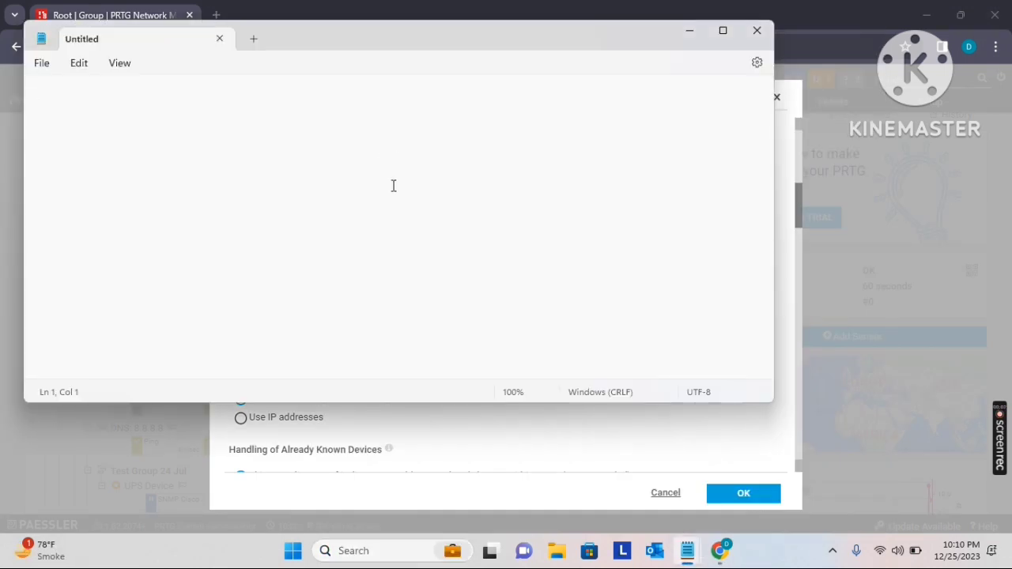
pyautogui.write('192.168.')
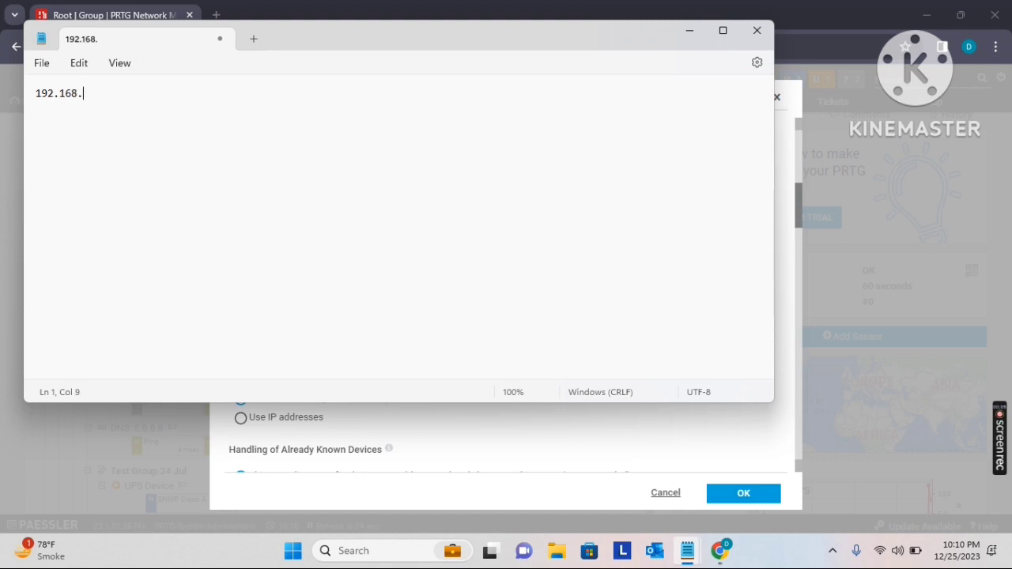
pyautogui.write('1.3-100')
pyautogui.press('Return')
pyautogui.press('Return')
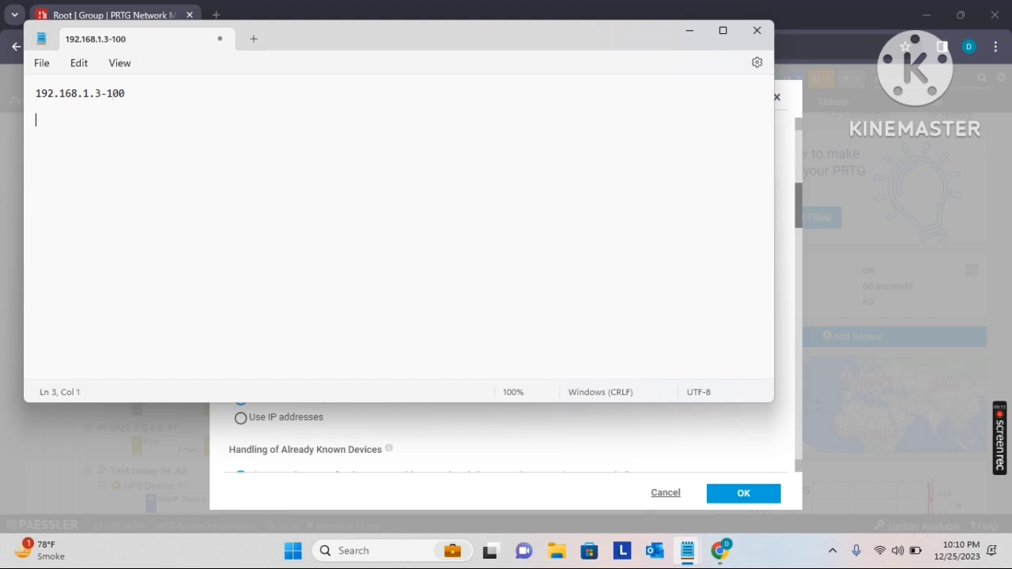
# Add the addresses 192.168.3.100 and 192.168.4.200 on separate lines below the noted range
pyautogui.write('192.1')
pyautogui.write('68.')
pyautogui.write('3.')
pyautogui.write('100  ')
pyautogui.write('1')
pyautogui.write('92')
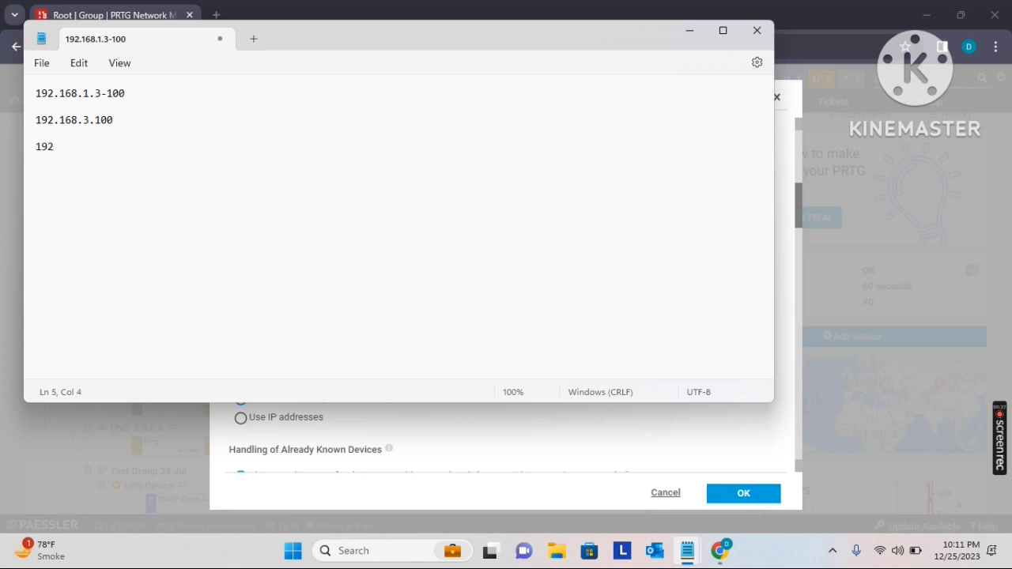
pyautogui.write('.168.4.200')
pyautogui.moveTo(126, 166); pyautogui.dragTo(12, 89)
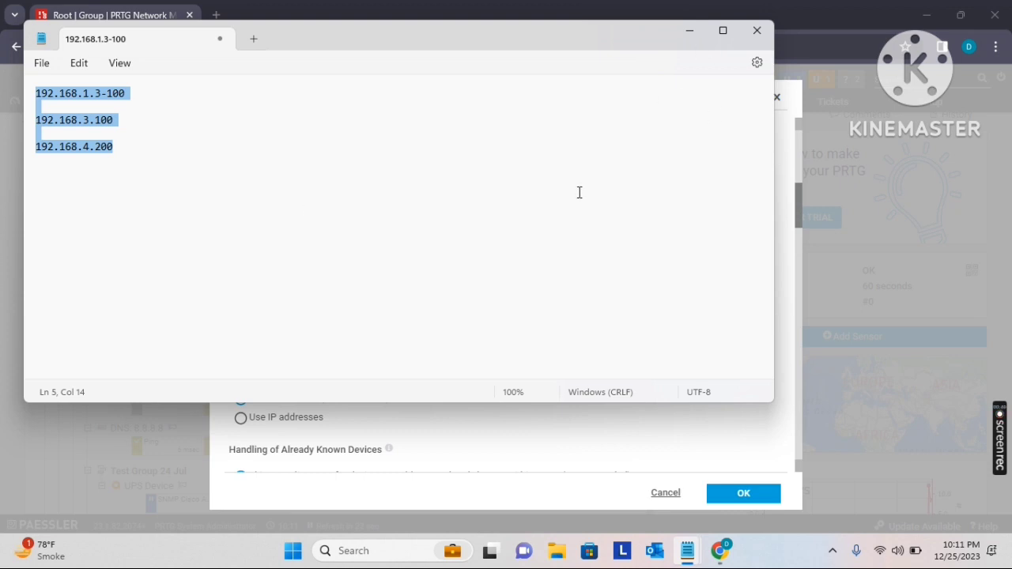
pyautogui.click(265, 198)
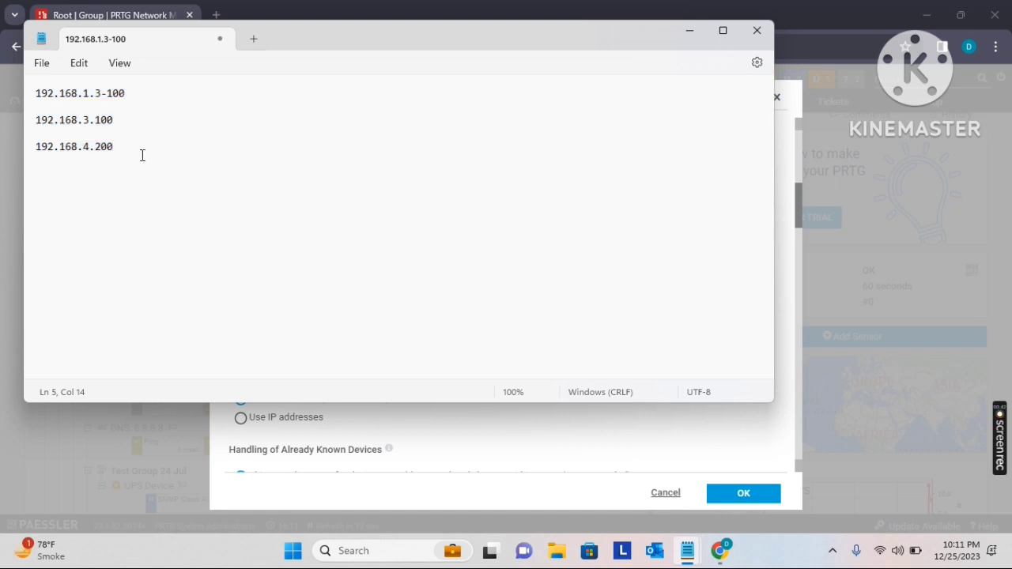
# Select all the IP address lines noted in Notepad
pyautogui.moveTo(140, 156); pyautogui.dragTo(18, 95)
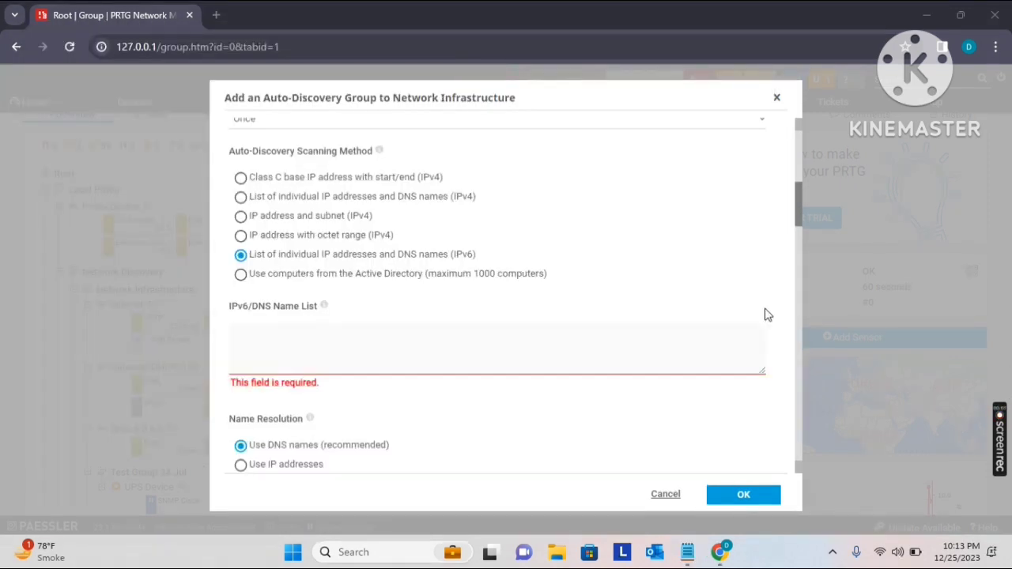
# Paste CFAE:3290:ABCD:1234:CEAF:5678:9012:AAAA and ABC3:0000:0000:0003:ABCD:0123:FFFF:ABCD into the IPv6/DNS name list
pyautogui.click(264, 338)
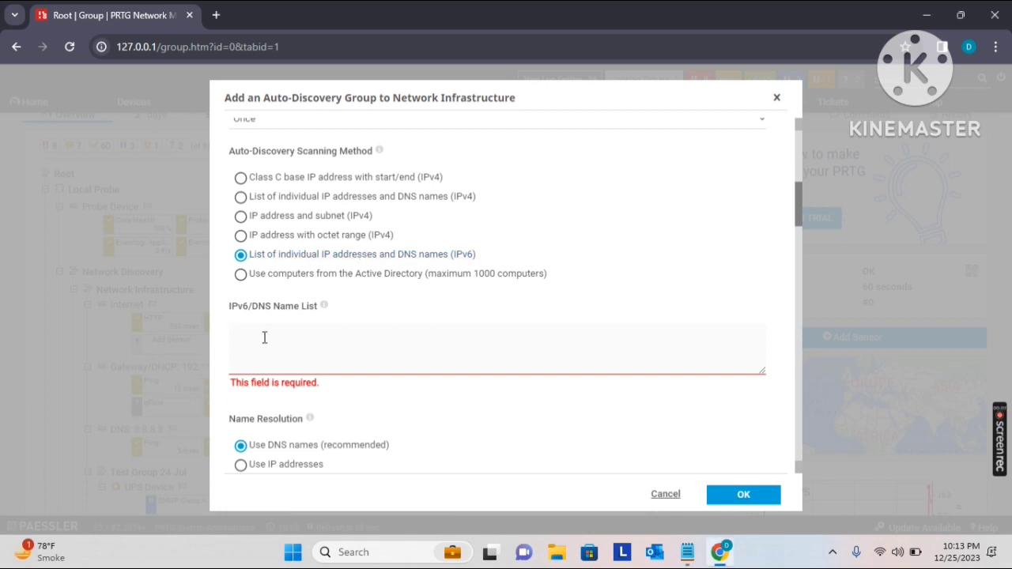
pyautogui.write('CFAE:3290:ABCD:1234:CEAF:5678:9012:AAAA ABC3:0000:0000:0003:ABCD:0123:FFFF:ABCD')
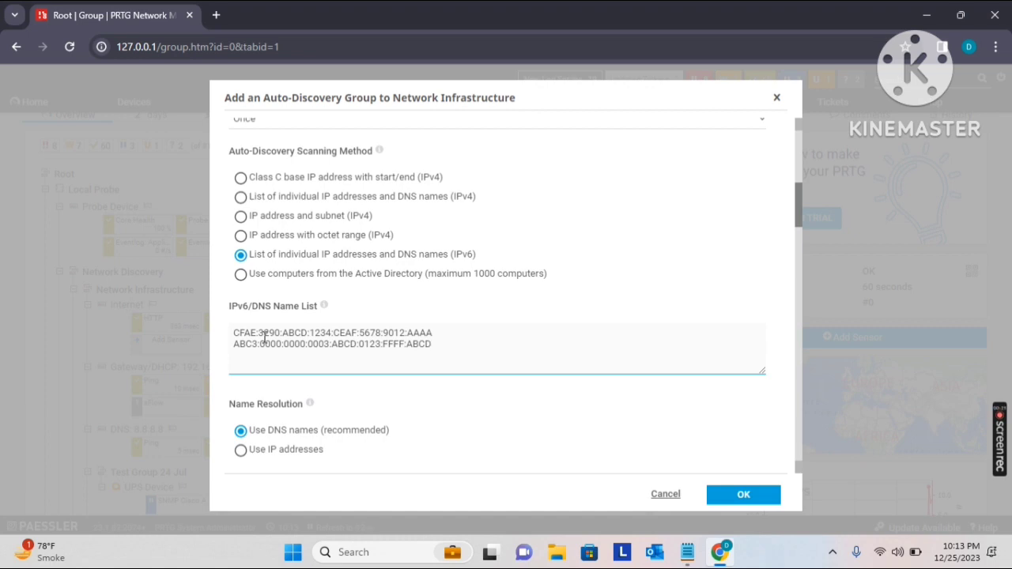
# Switch the scanning method to computers from the Active Directory and enter desktop as the organizational unit
pyautogui.click(240, 277)
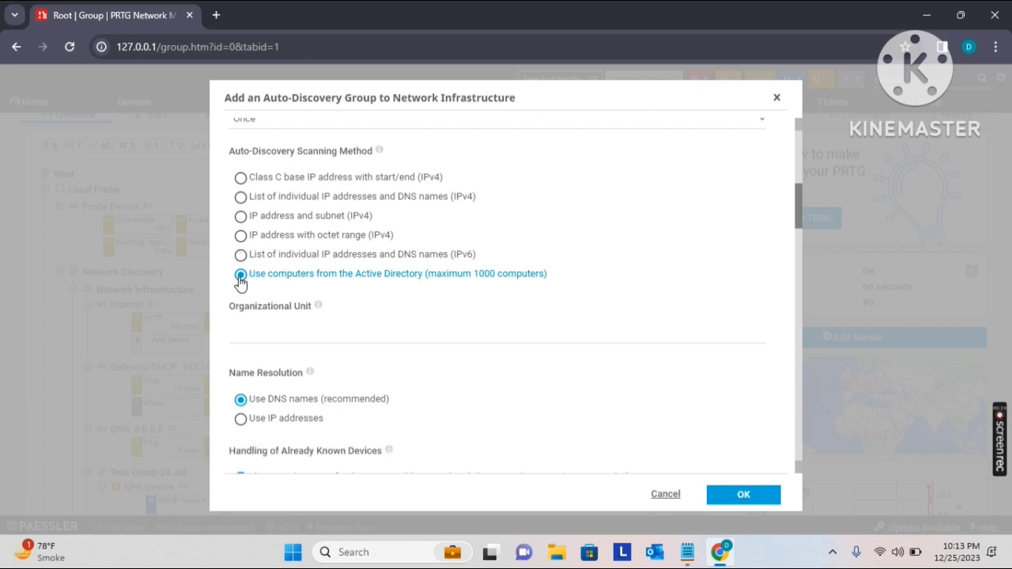
pyautogui.click(510, 325)
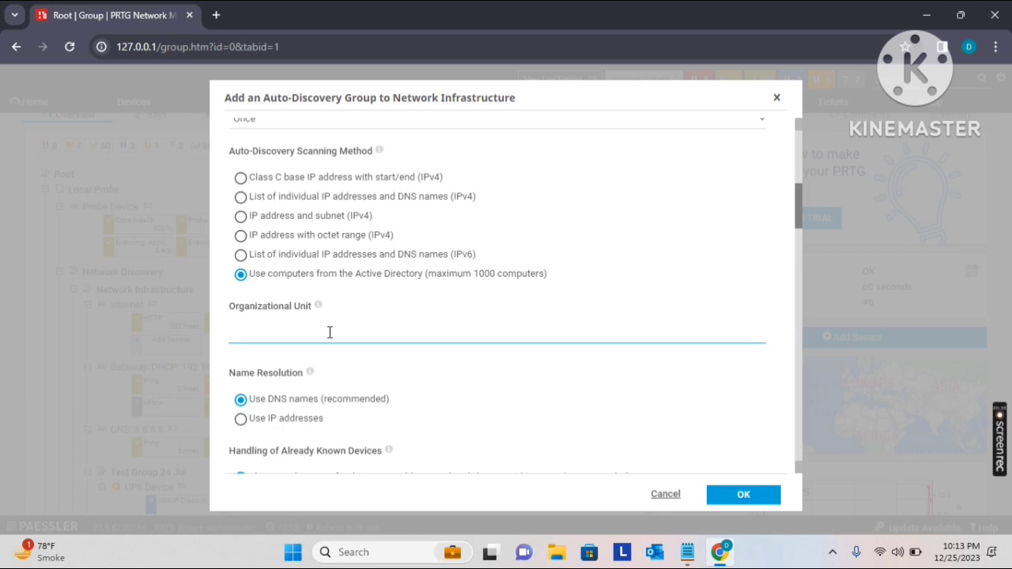
pyautogui.write('desktop')
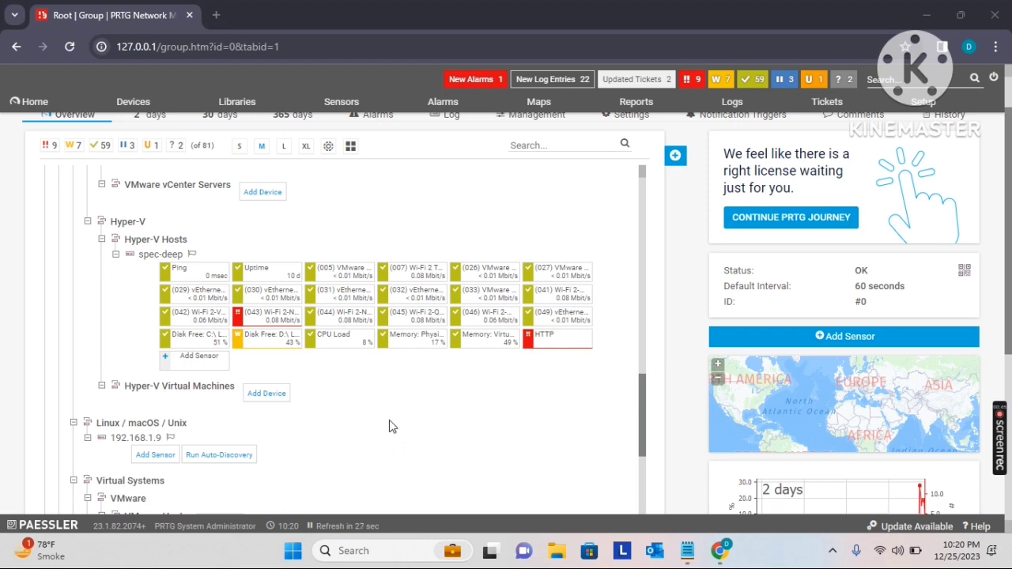
# Start a device template from the spec-deep device under Hyper-V Hosts and name it Hyper Viser Device Group
pyautogui.rightClick(150, 261)
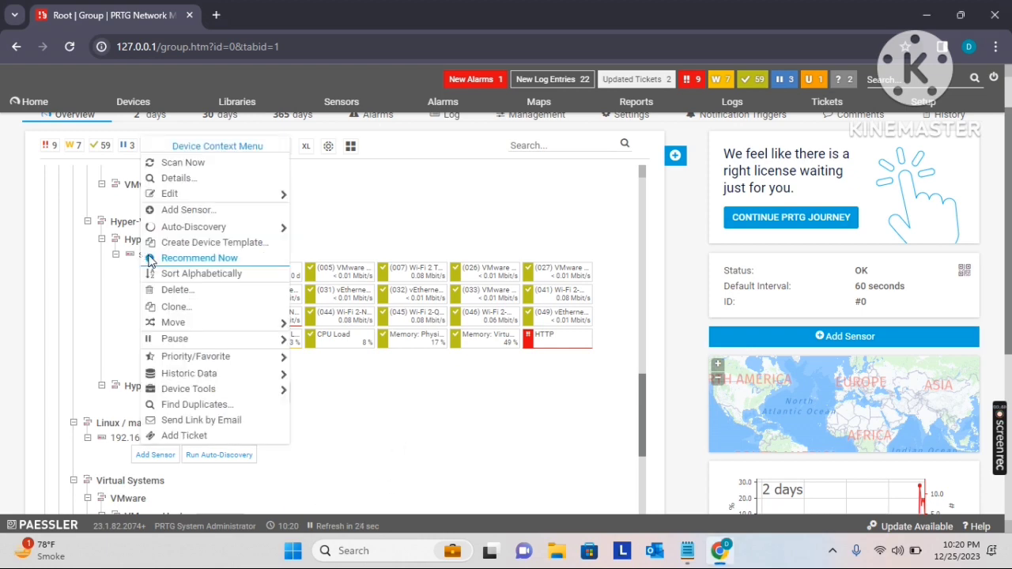
pyautogui.click(216, 244)
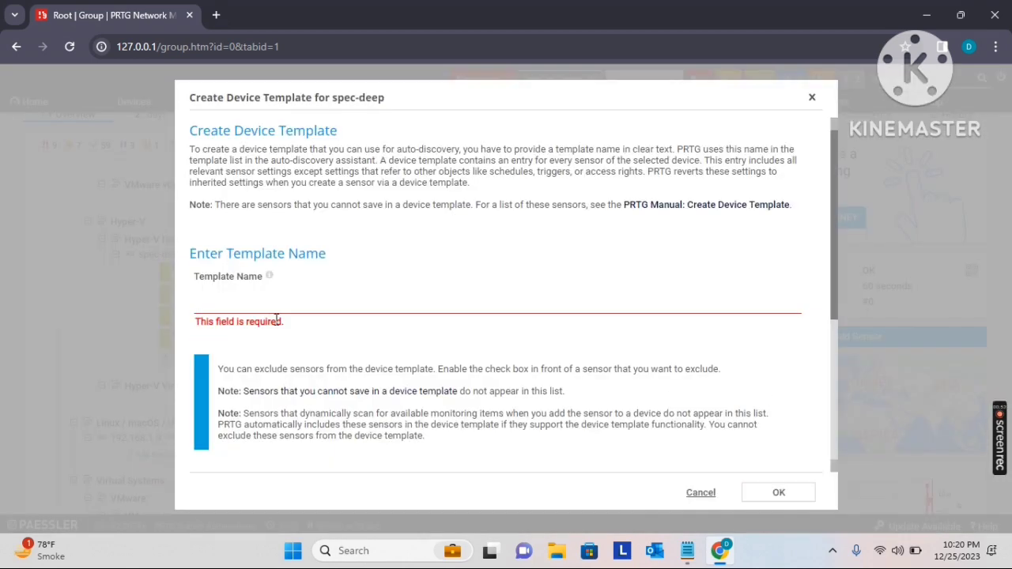
pyautogui.click(260, 294)
pyautogui.write('Hyper ')
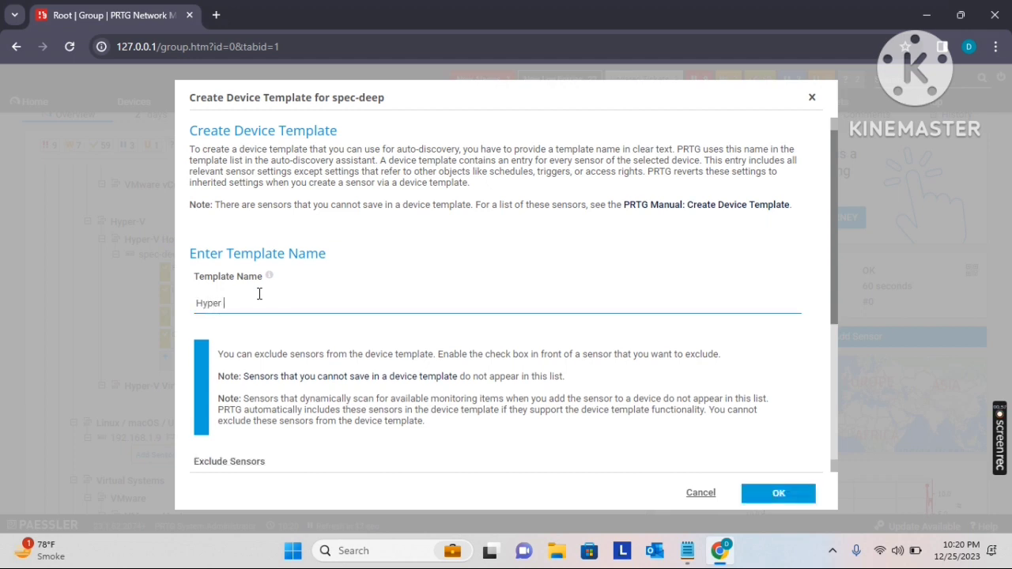
pyautogui.write('Viser Device Group')
# Review the excludable sensors, create the device template without excluding any of them, and dismiss the results
pyautogui.moveTo(831, 224); pyautogui.dragTo(833, 329)
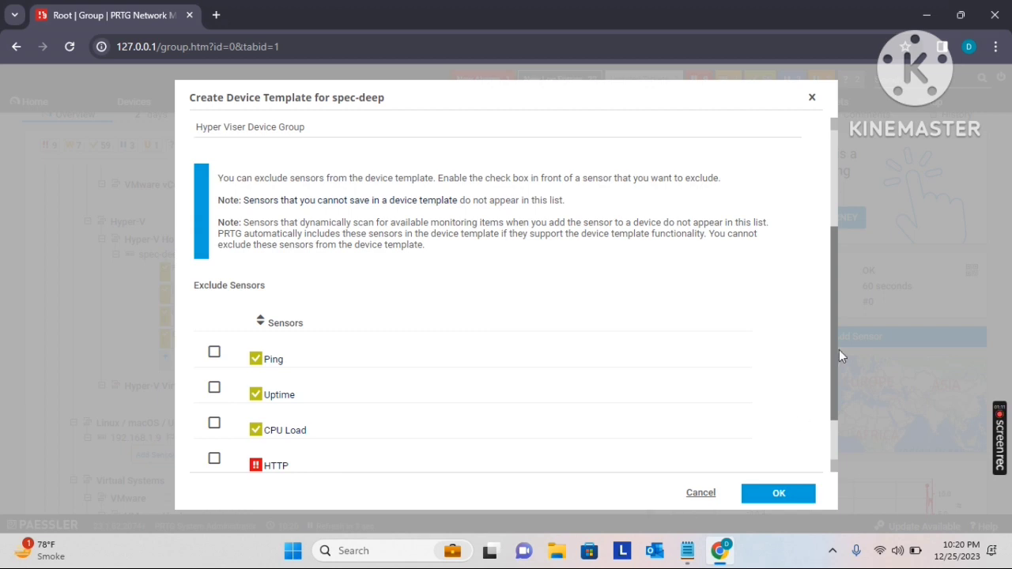
pyautogui.moveTo(832, 375); pyautogui.dragTo(837, 405)
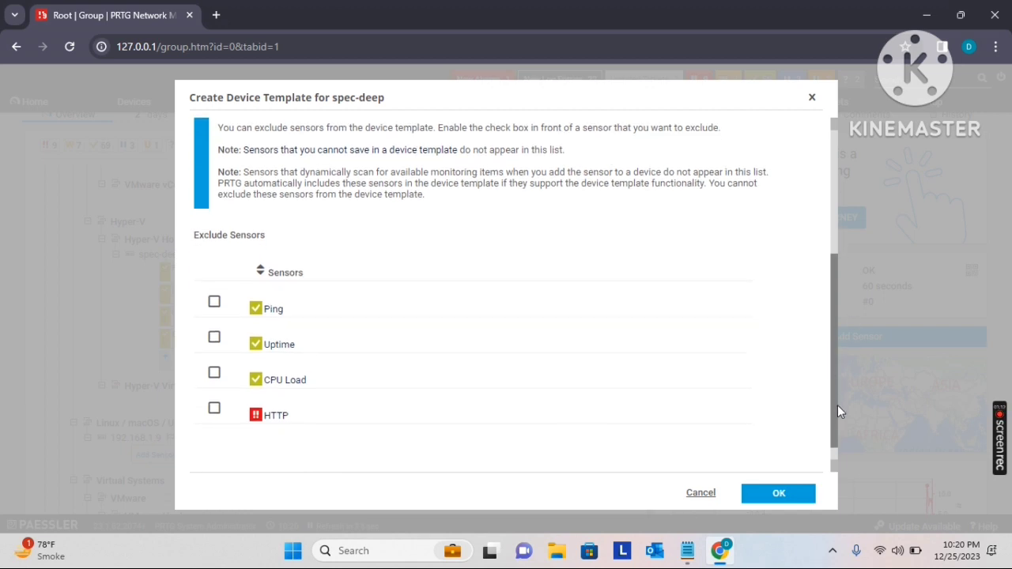
pyautogui.click(778, 492)
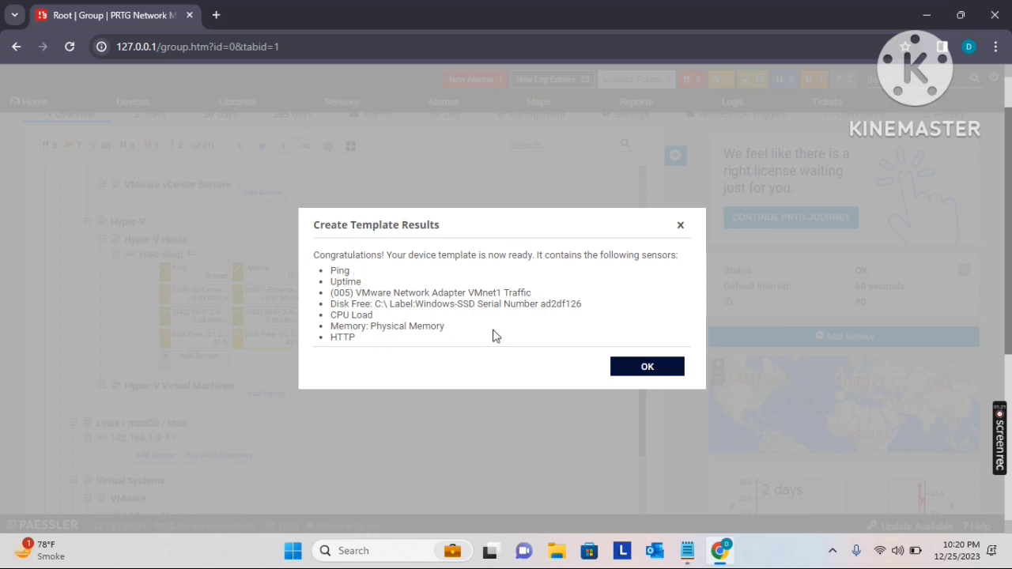
pyautogui.click(647, 367)
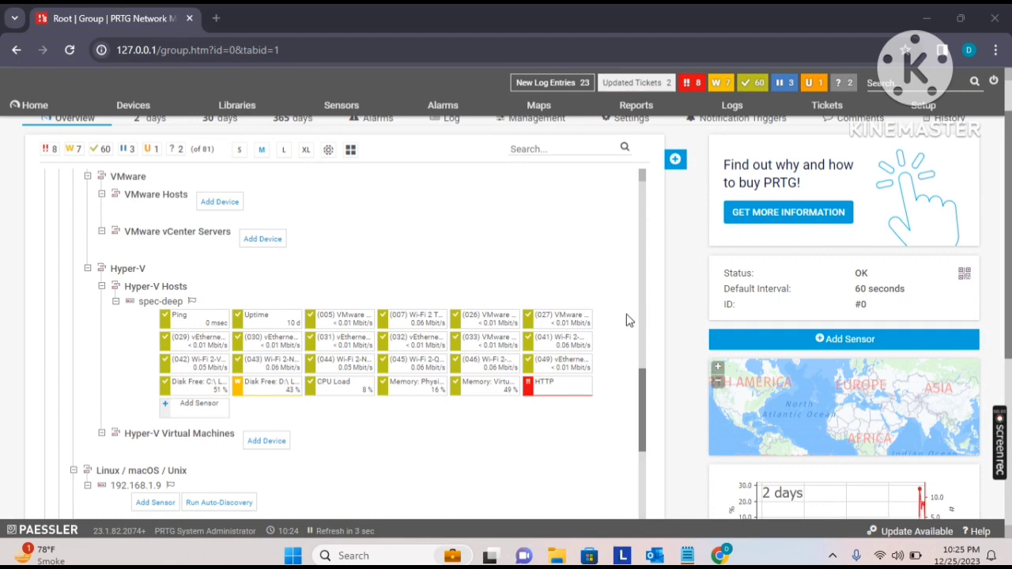
# Run auto-discovery with template on the spec-deep device, using the Hyper Viser Device Group template
pyautogui.rightClick(150, 305)
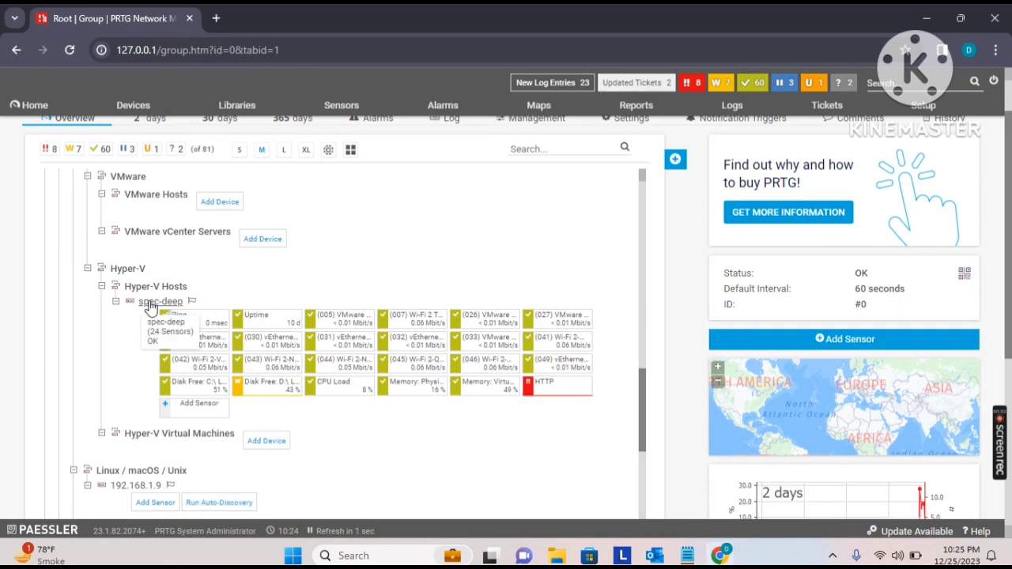
pyautogui.moveTo(225, 232)
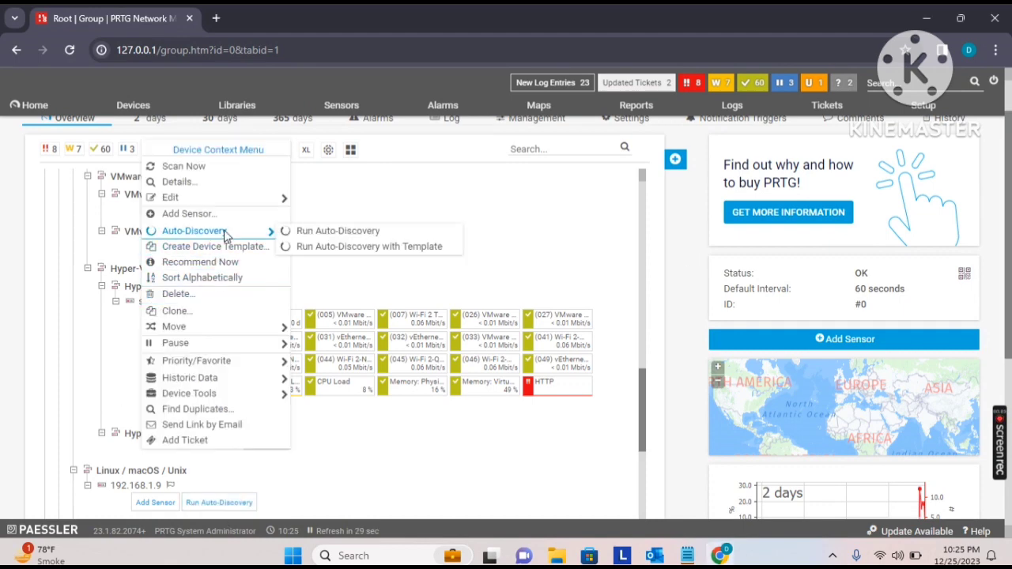
pyautogui.click(349, 249)
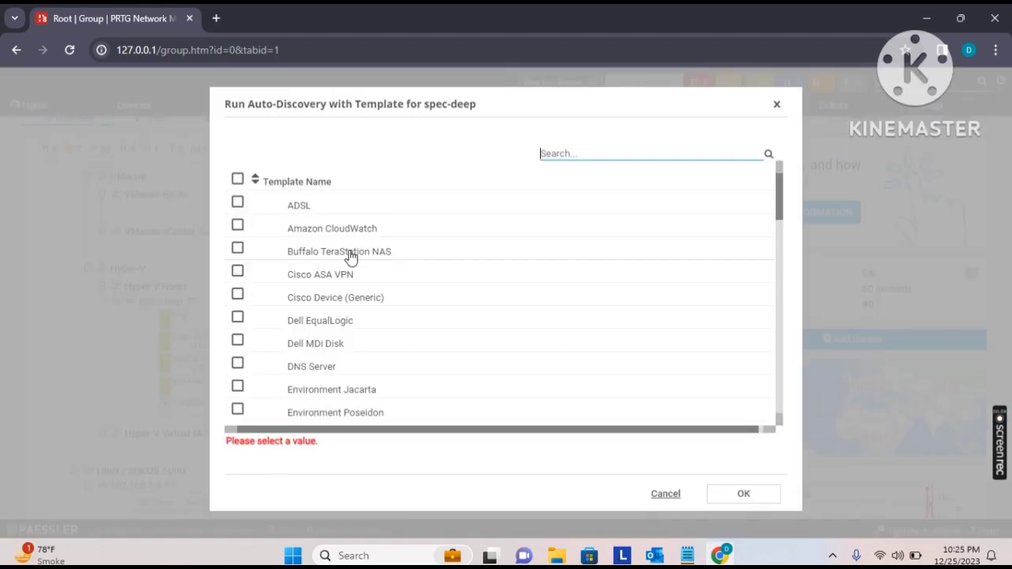
pyautogui.write('hy')
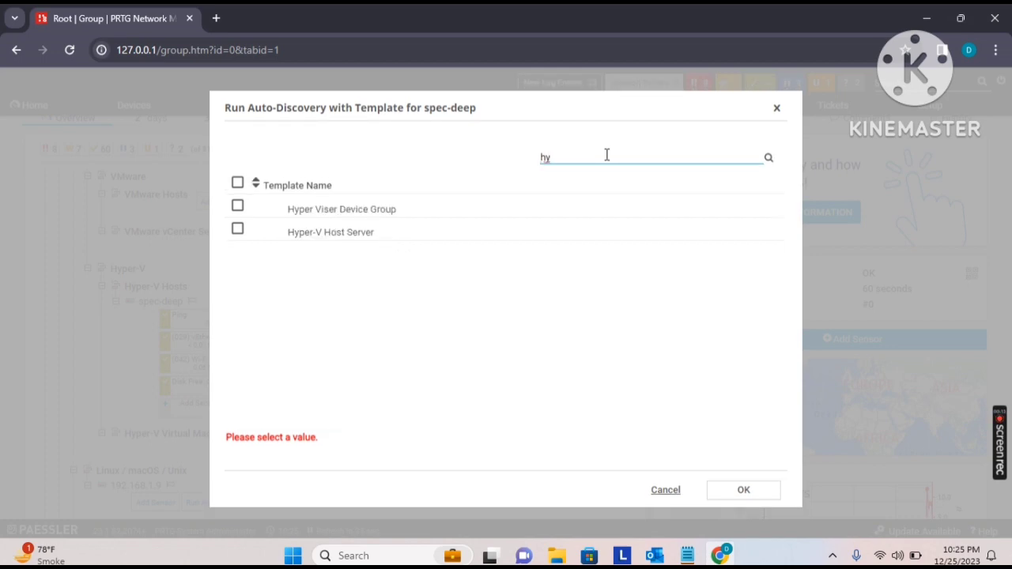
pyautogui.click(238, 208)
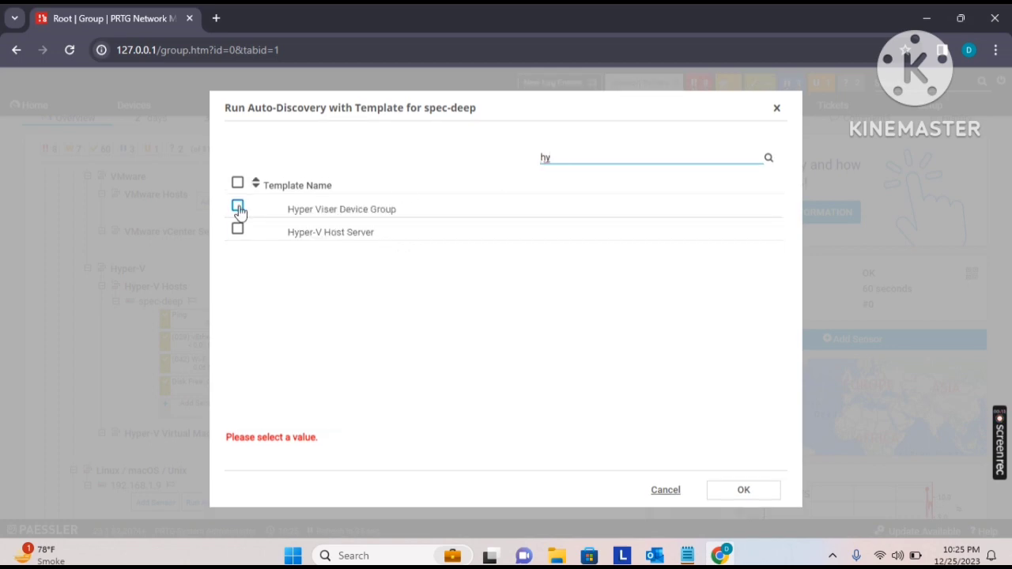
pyautogui.click(759, 484)
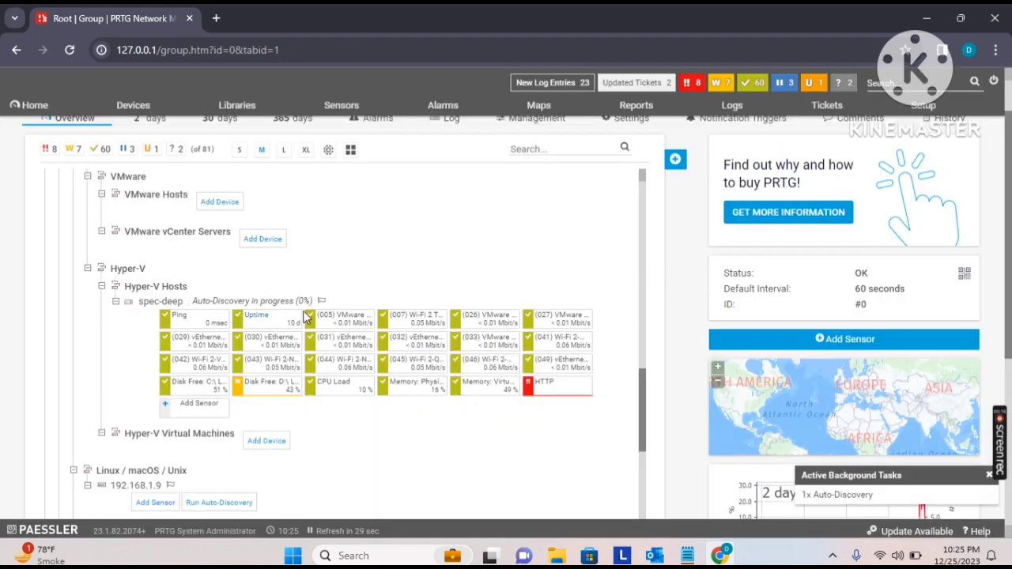